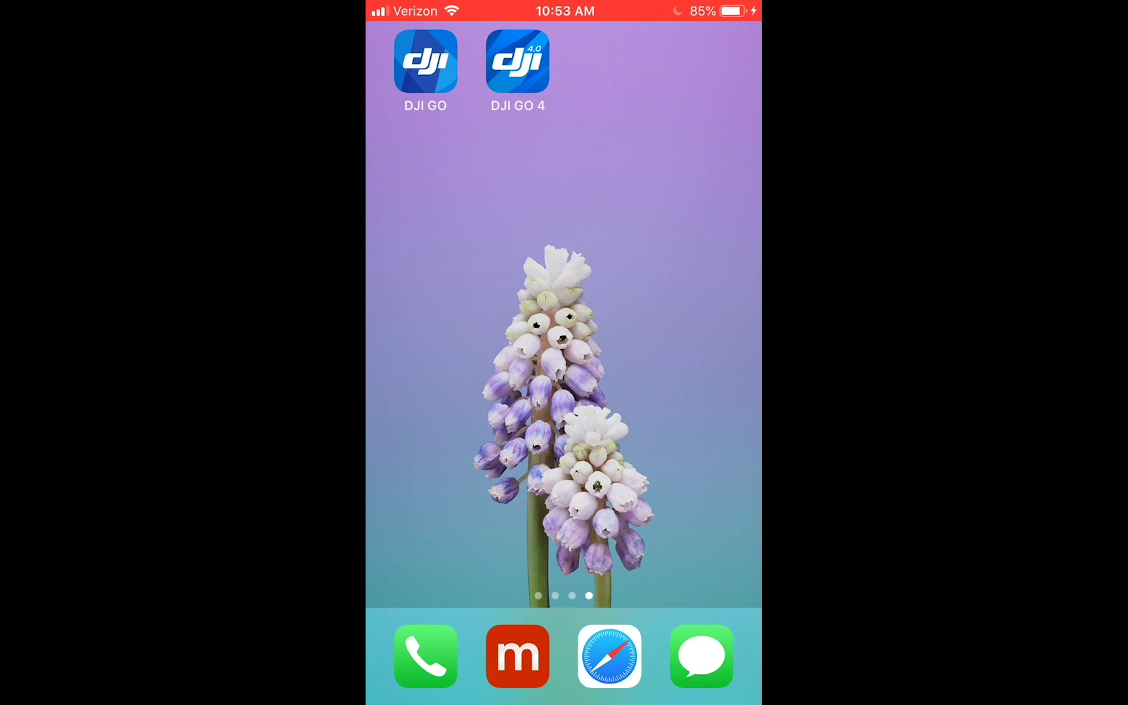
Launch DJI GO 4 and go to Flight Records showing total flight time, distance and flights.
{"action": "left_click", "coordinate": [518, 60]}
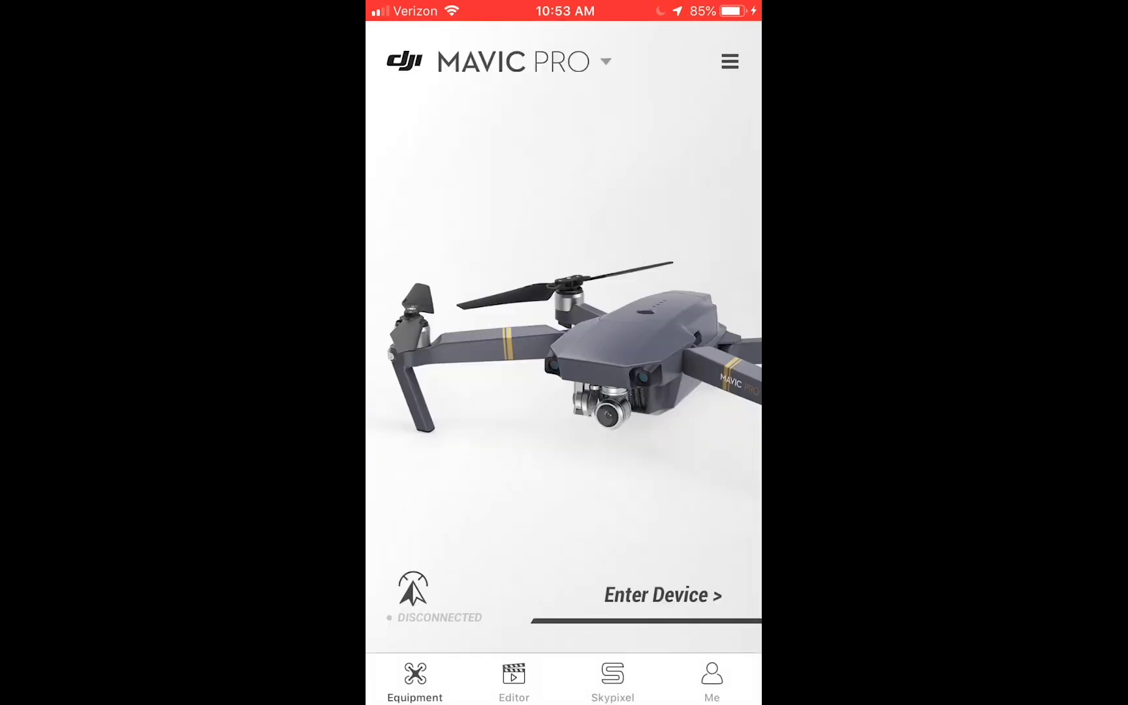
{"action": "left_click", "coordinate": [730, 62]}
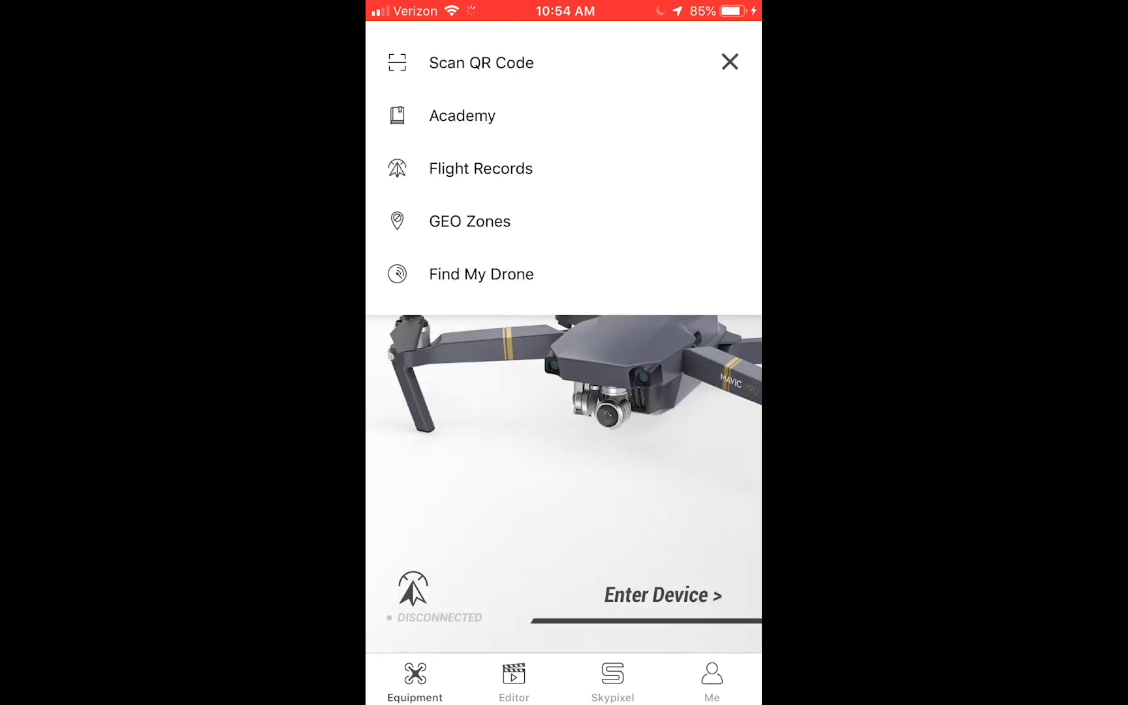
{"action": "left_click", "coordinate": [480, 168]}
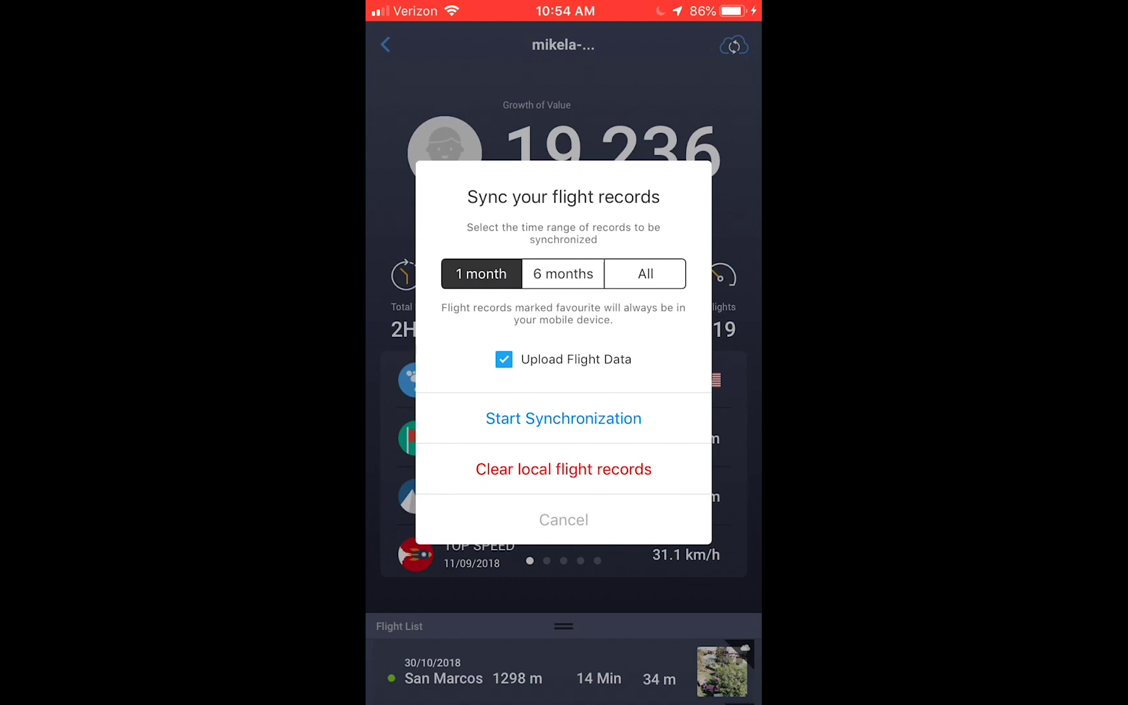
Start synchronizing the last 1 month of flight records with Upload Flight Data on.
{"action": "left_click", "coordinate": [564, 419]}
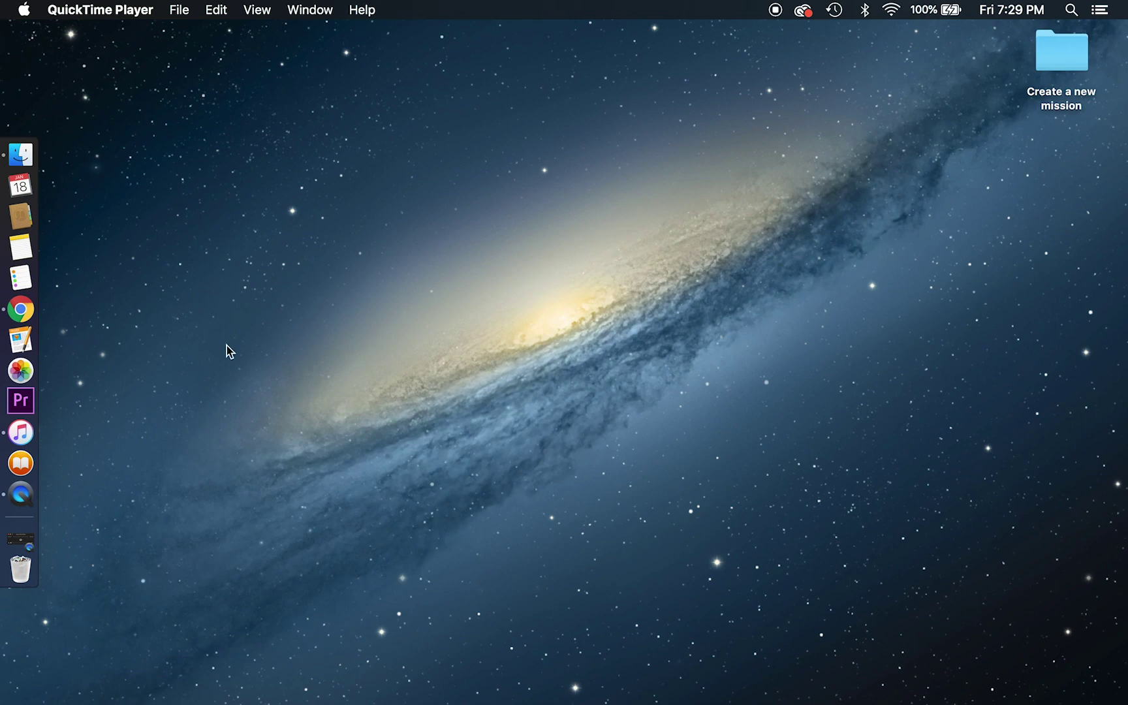
Launch iTunes from the Dock so its Music library appears.
{"action": "left_click", "coordinate": [26, 434]}
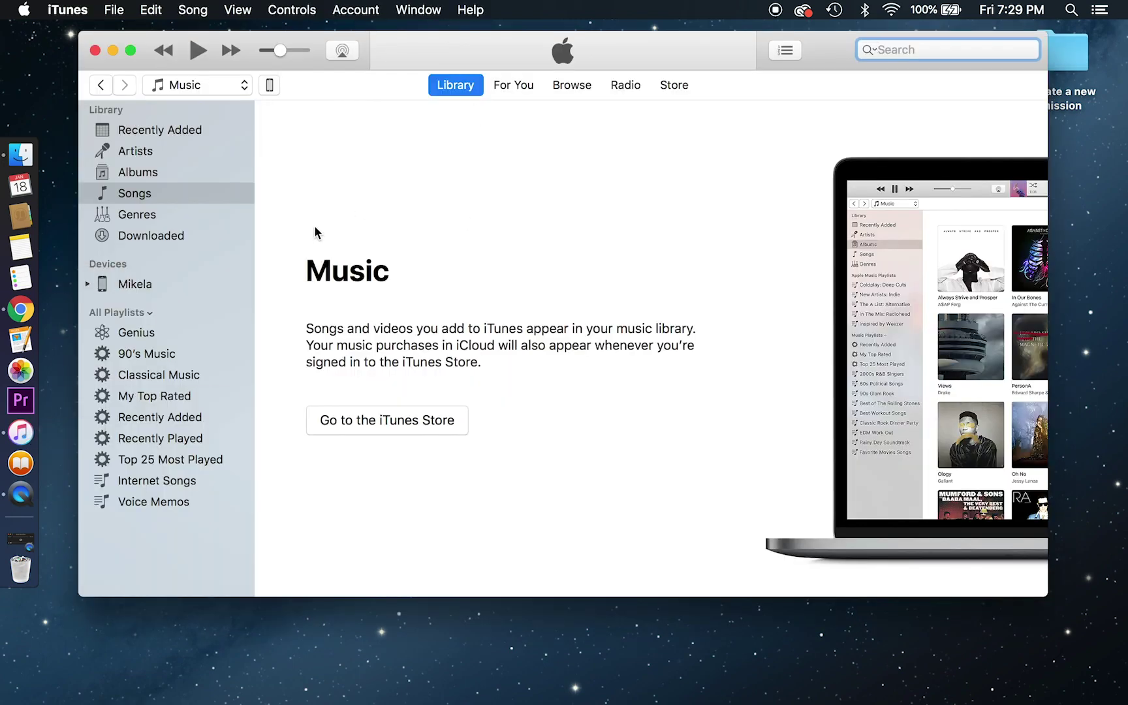
Show the iPhone's File Sharing page listing DJI GO, DJI GO 4, Map Pilot and Pages.
{"action": "left_click", "coordinate": [270, 85]}
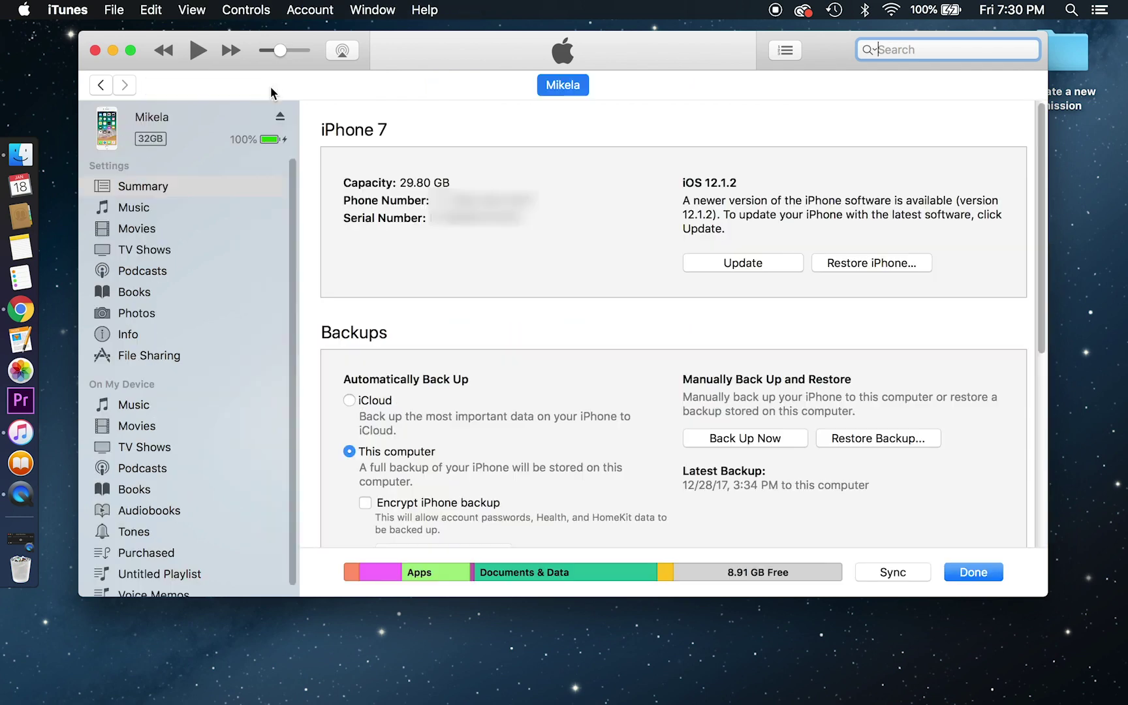
{"action": "left_click", "coordinate": [148, 357]}
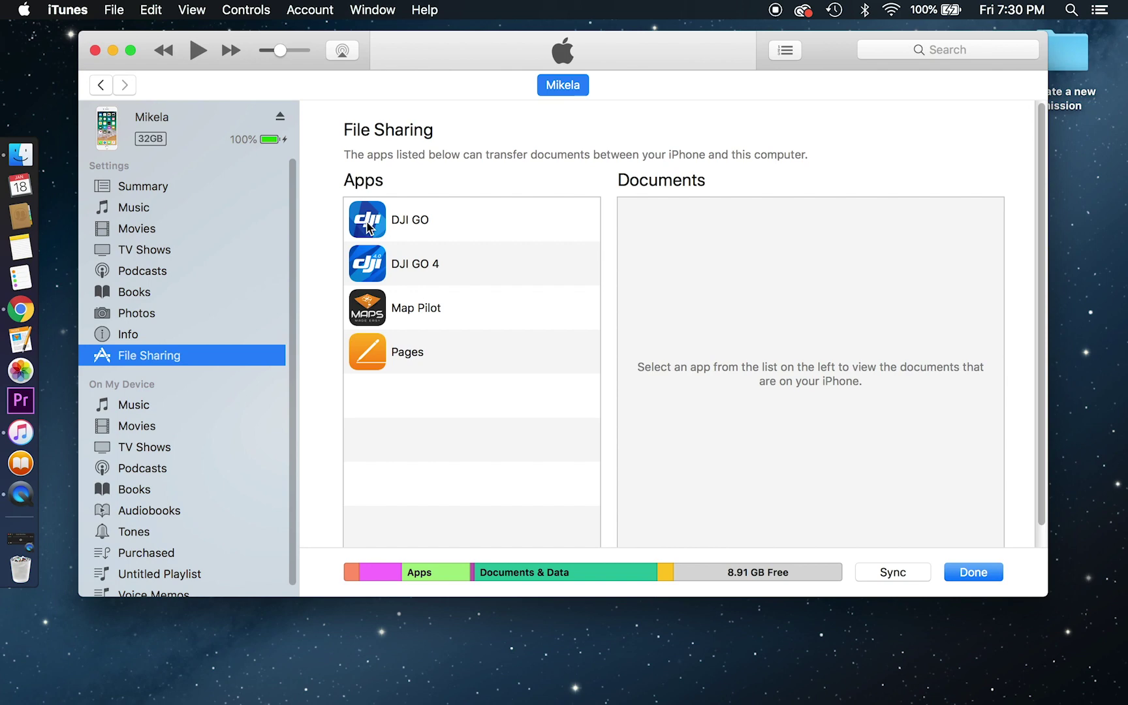
Drag the DJI GO app's FlightRecords folder from iTunes onto the desktop and open it.
{"action": "left_click", "coordinate": [370, 274]}
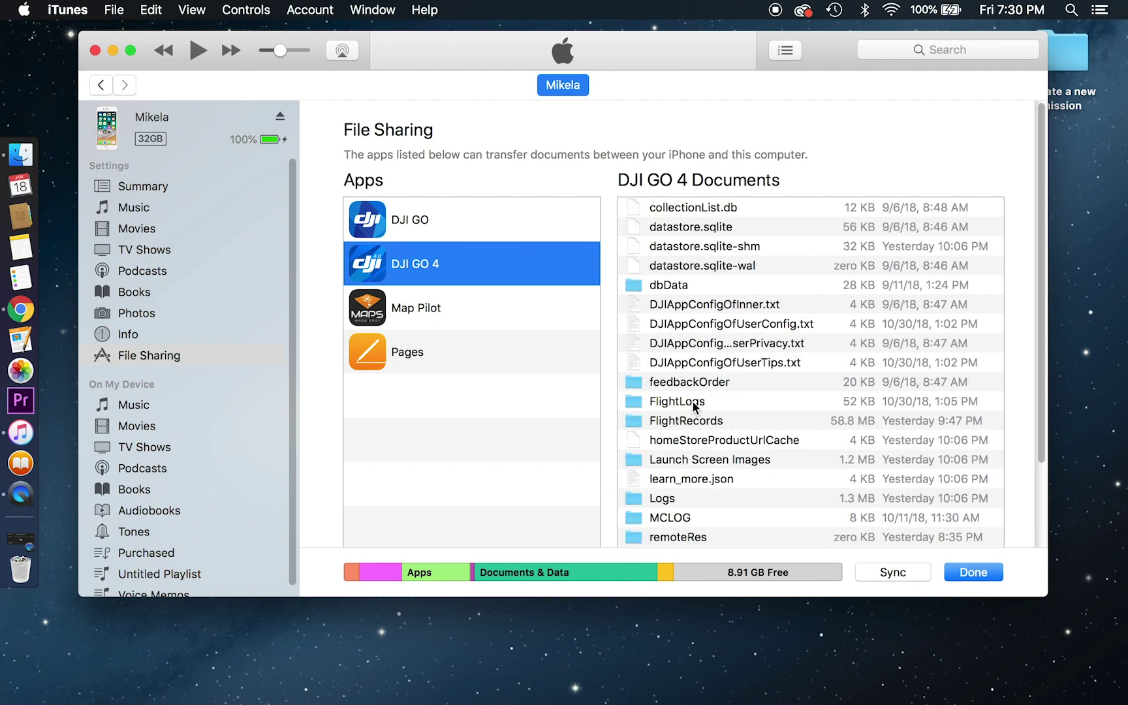
{"action": "left_click", "coordinate": [378, 225]}
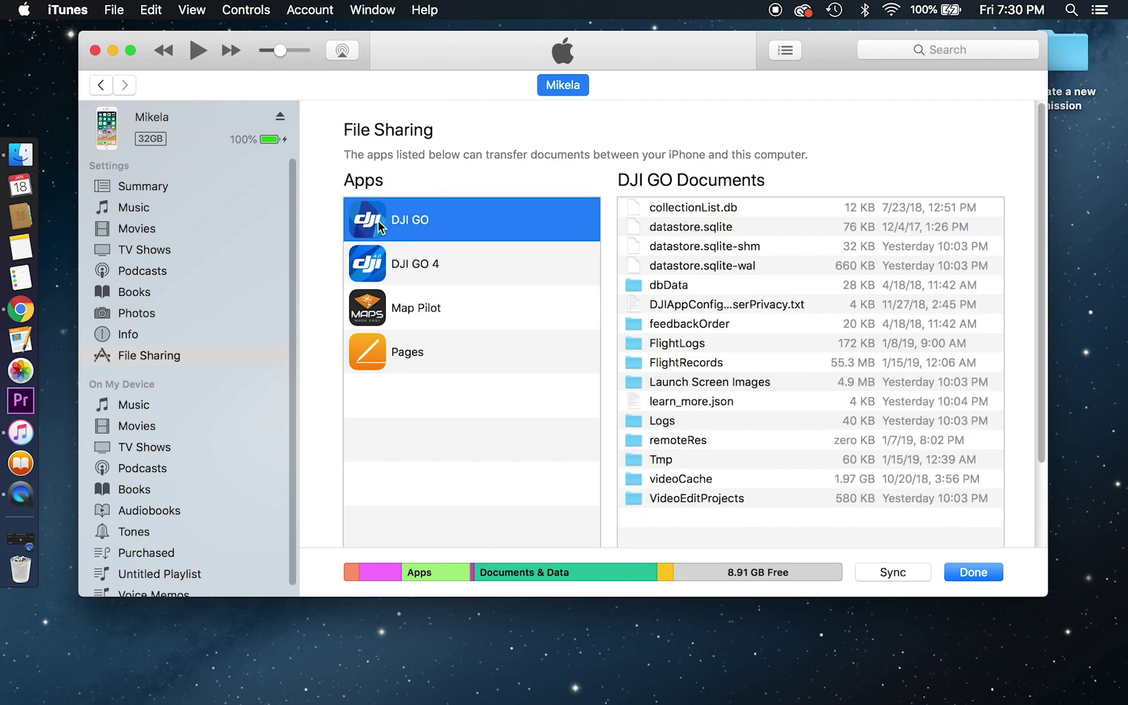
{"action": "left_click", "coordinate": [710, 363]}
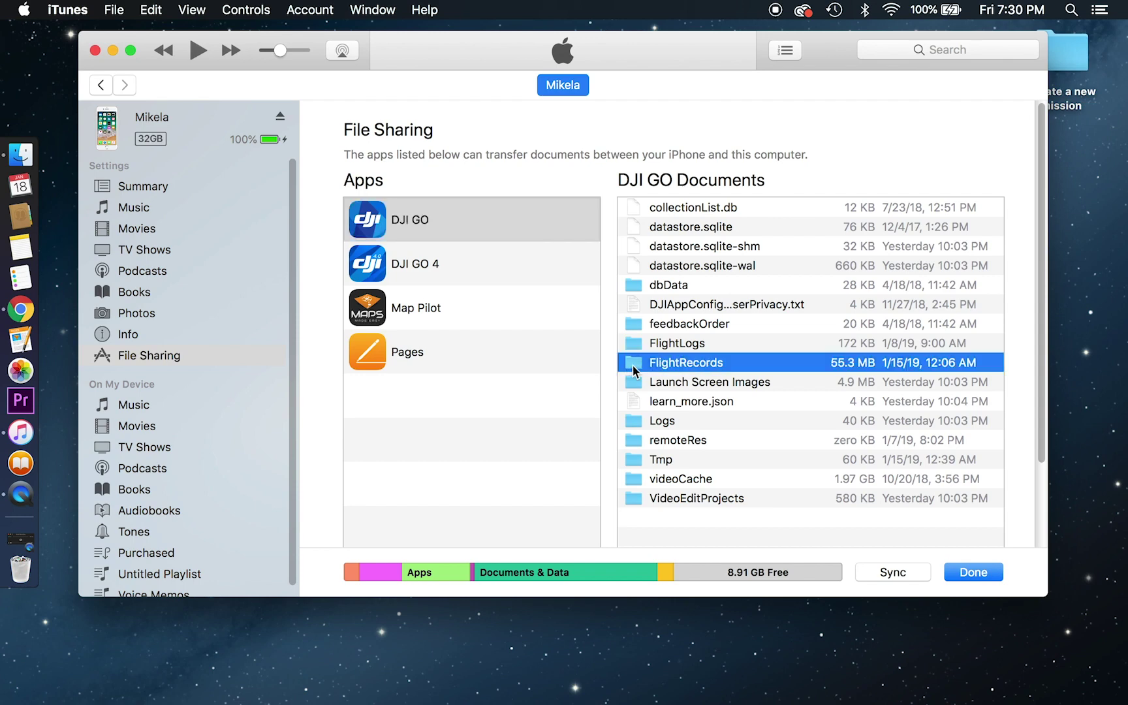
{"action": "left_click_drag", "start_coordinate": [633, 370], "coordinate": [1078, 179]}
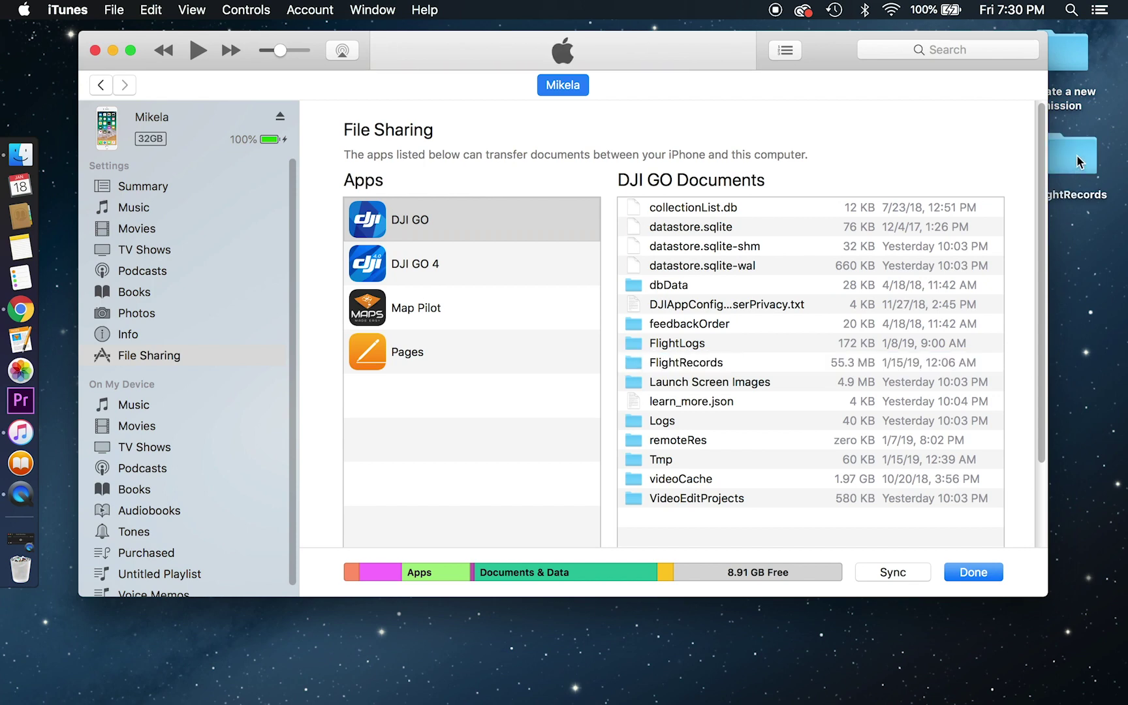
{"action": "double_click", "coordinate": [1076, 155]}
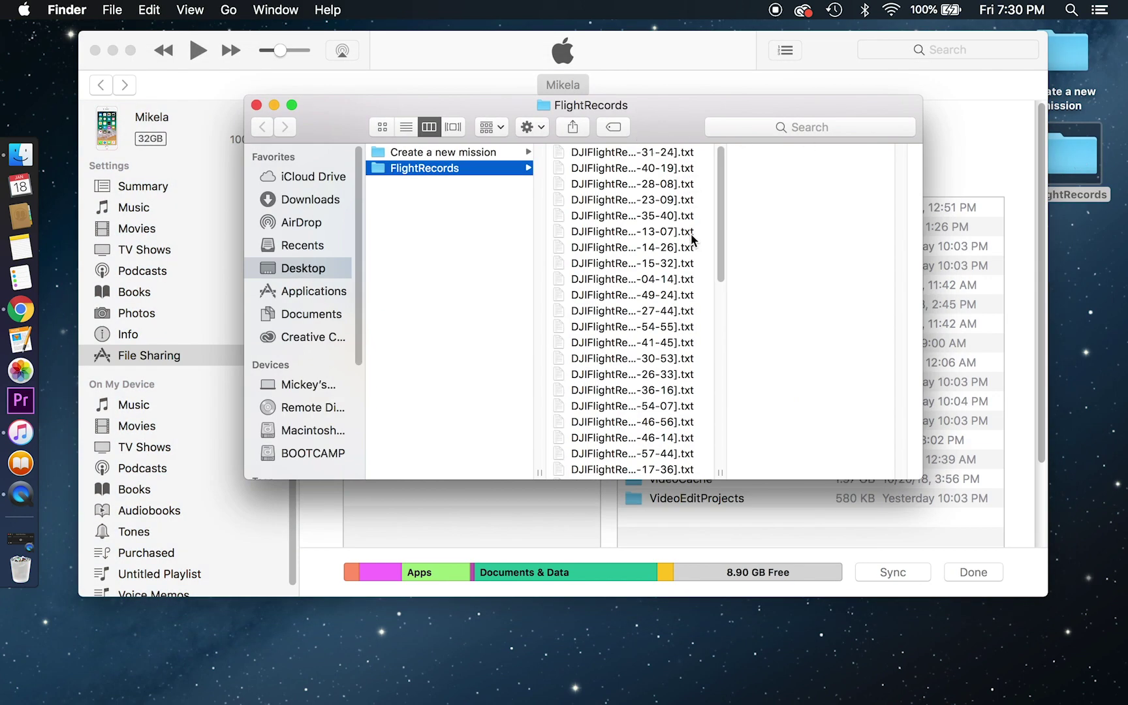
{"action": "scroll", "coordinate": [662, 344], "scroll_direction": "down", "scroll_amount": 10}
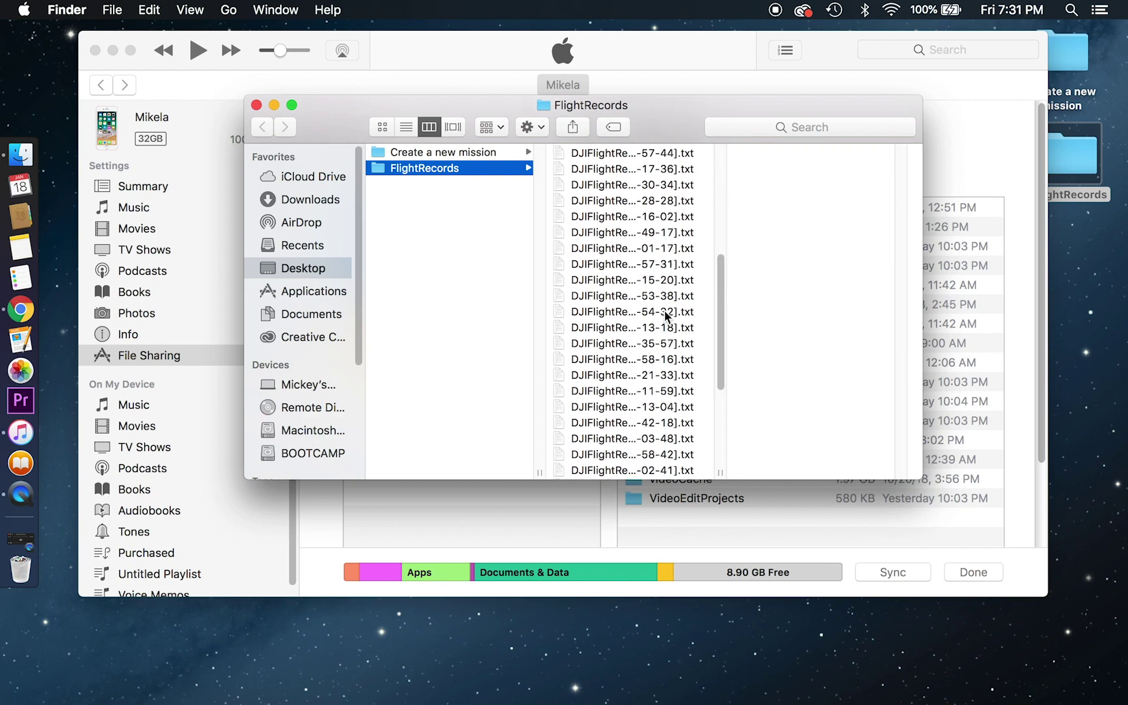
{"action": "left_click", "coordinate": [665, 315]}
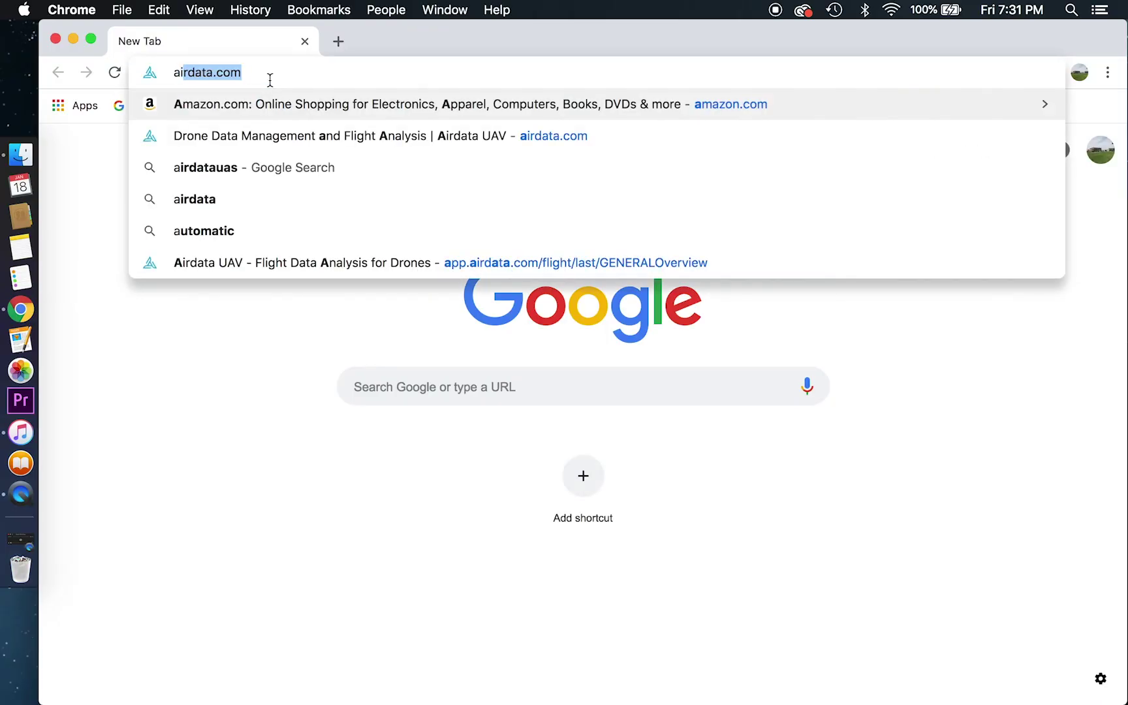
{"action": "key", "text": "Return"}
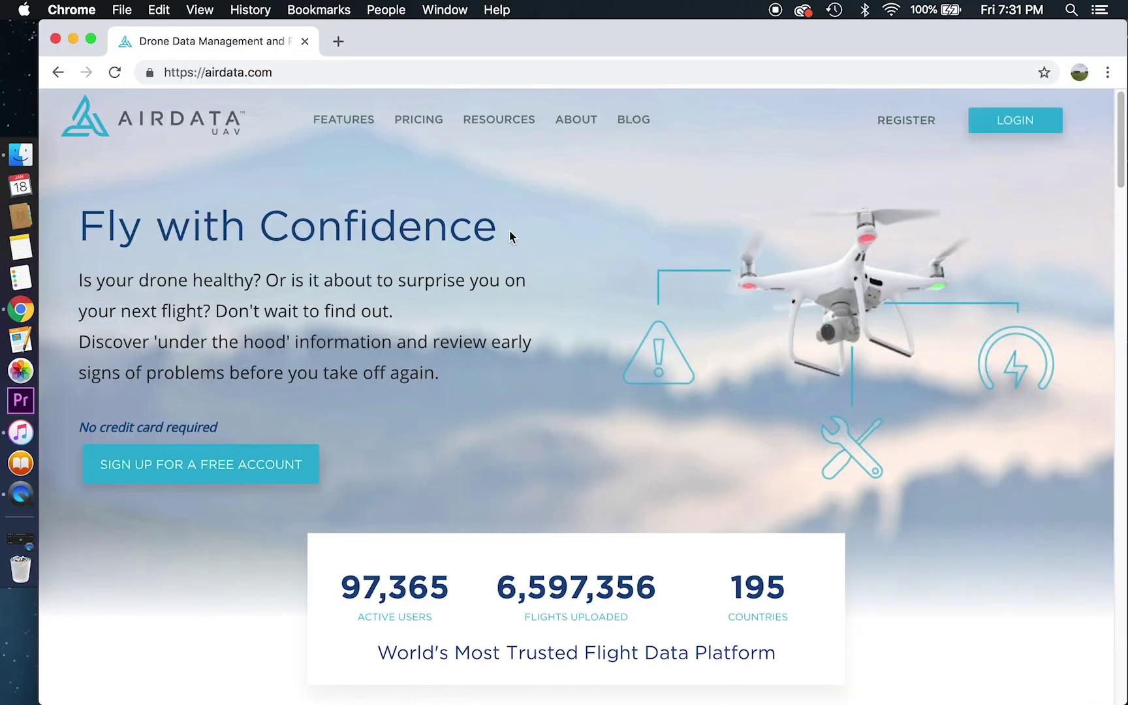
Log into AirData with the account e-mail and password to reach My Logs.
{"action": "left_click", "coordinate": [1011, 124]}
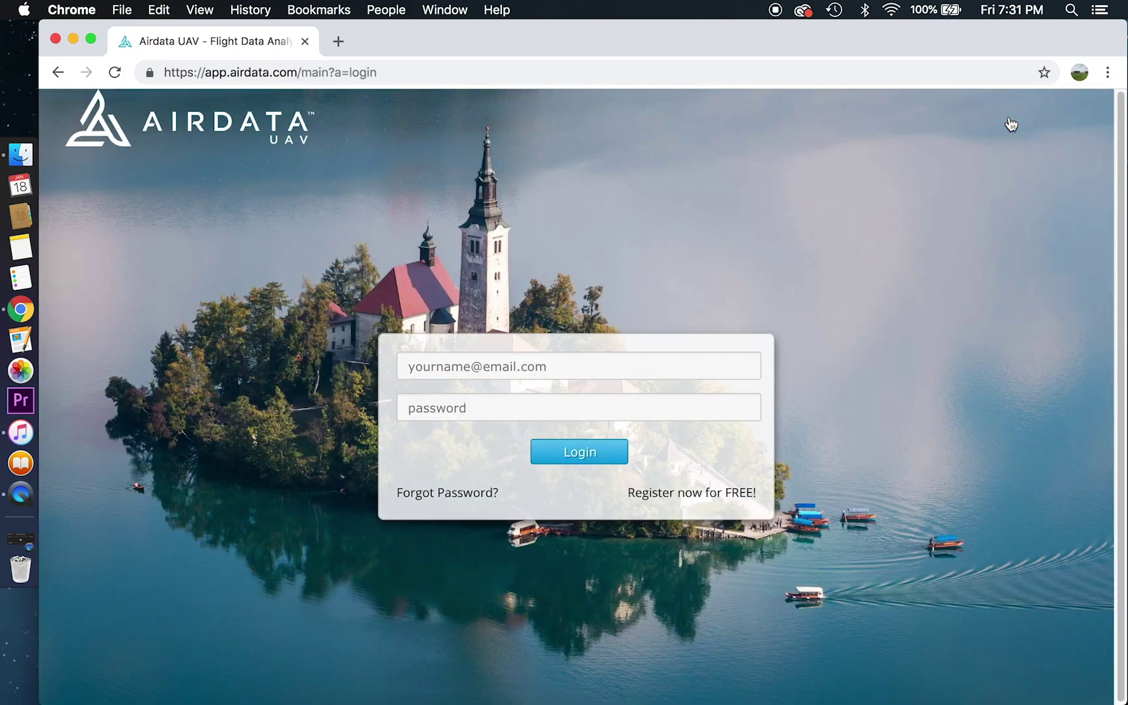
{"action": "left_click", "coordinate": [695, 372]}
{"action": "key", "text": "super+v"}
{"action": "key", "text": "Tab"}
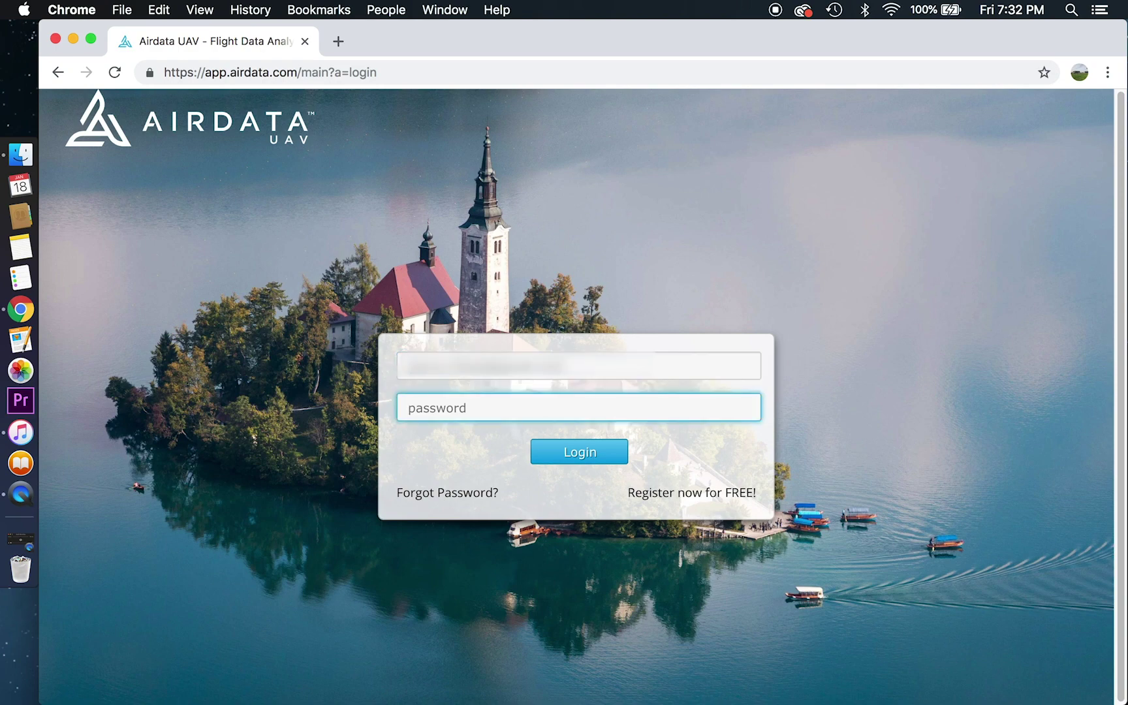
{"action": "type", "text": "••••••••••"}
{"action": "key", "text": "Return"}
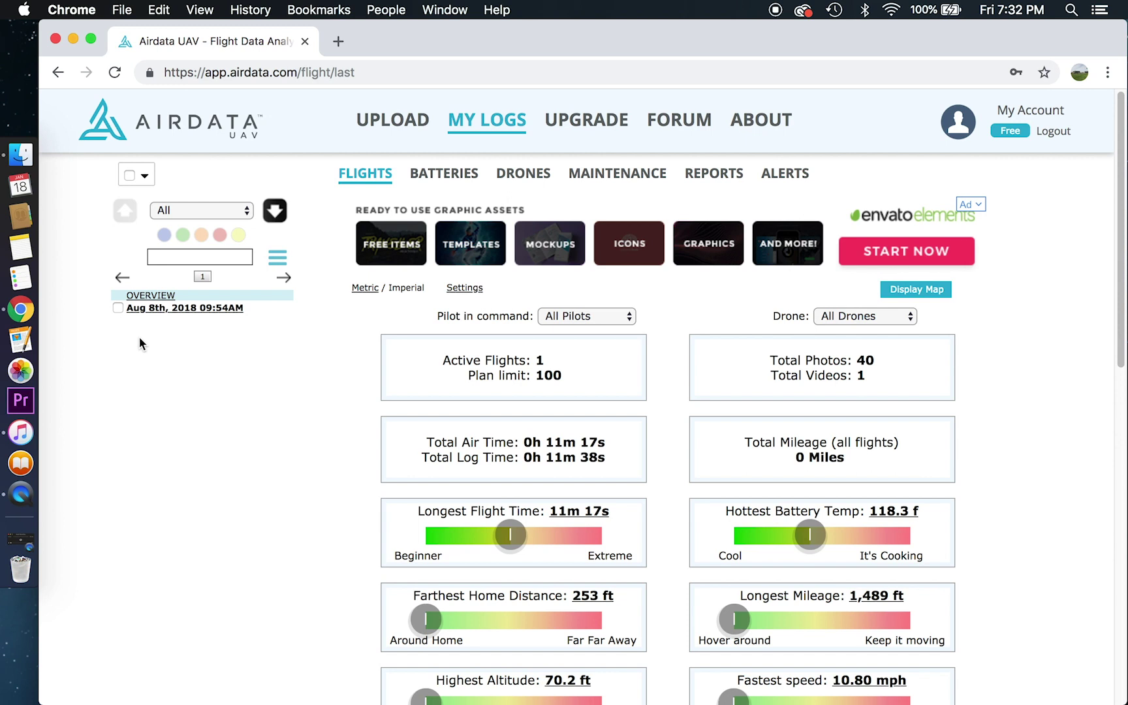
Drag DJIFlightRecord_2018-08-10_[18-13-18].txt from Finder into AirData's upload drop zone.
{"action": "left_click", "coordinate": [419, 126]}
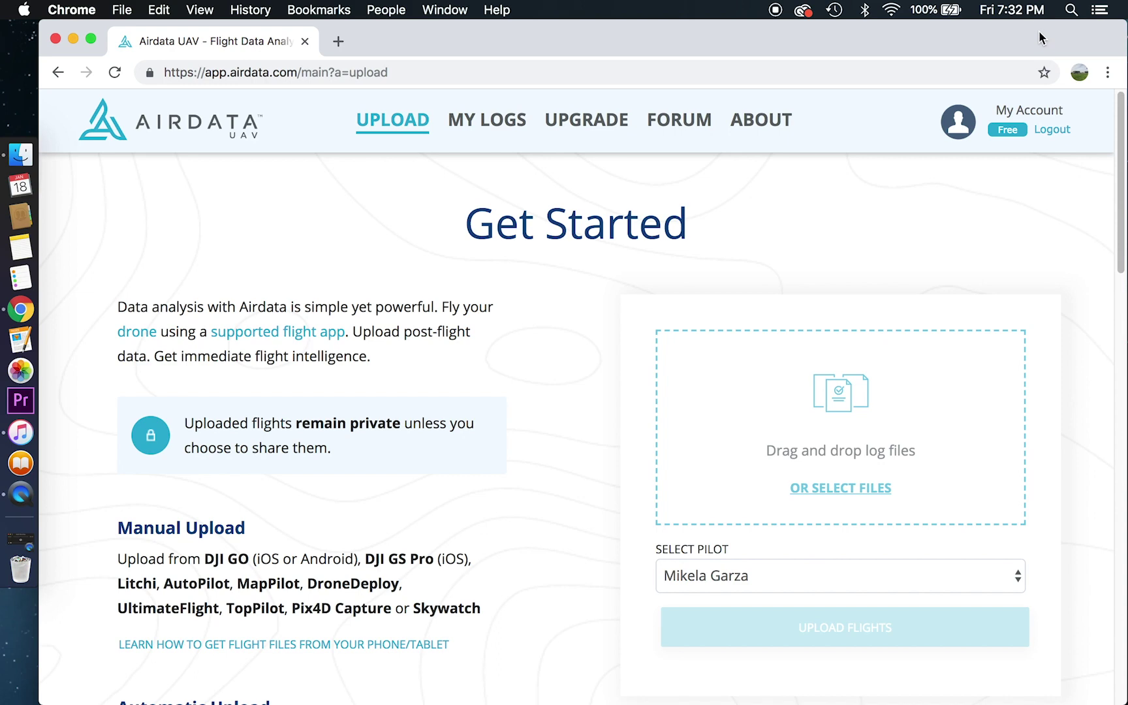
{"action": "left_click_drag", "start_coordinate": [1039, 31], "coordinate": [672, 20]}
{"action": "left_click", "coordinate": [872, 115]}
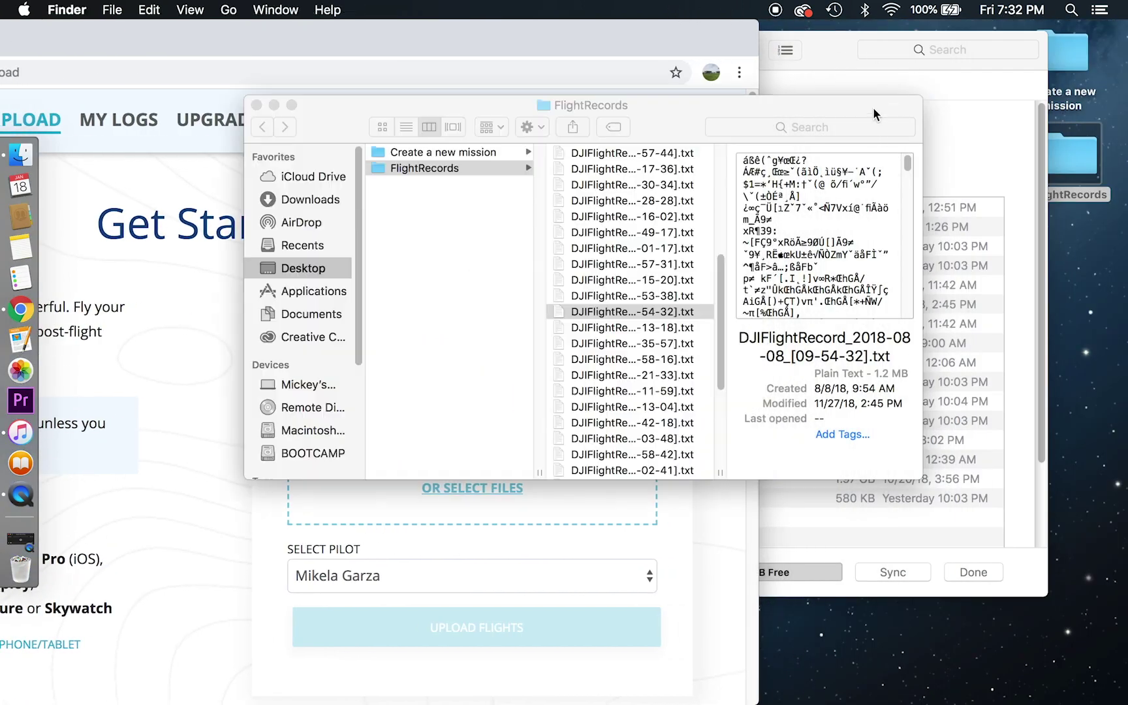
{"action": "left_click_drag", "start_coordinate": [627, 107], "coordinate": [907, 111]}
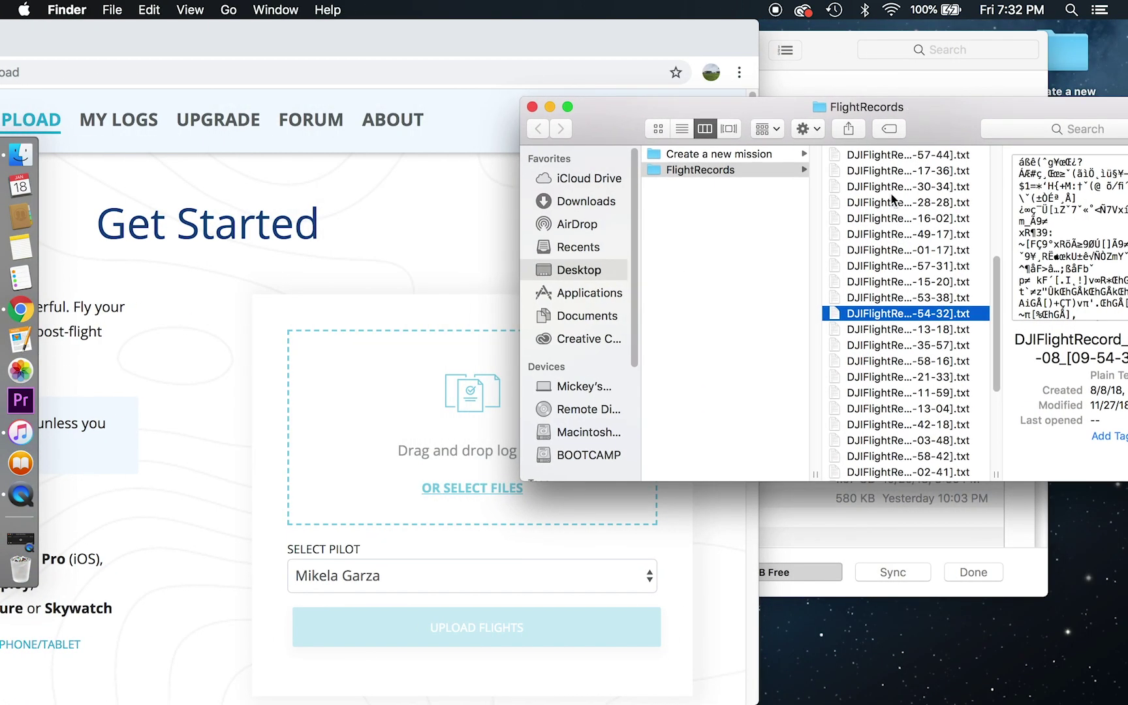
{"action": "left_click", "coordinate": [871, 330]}
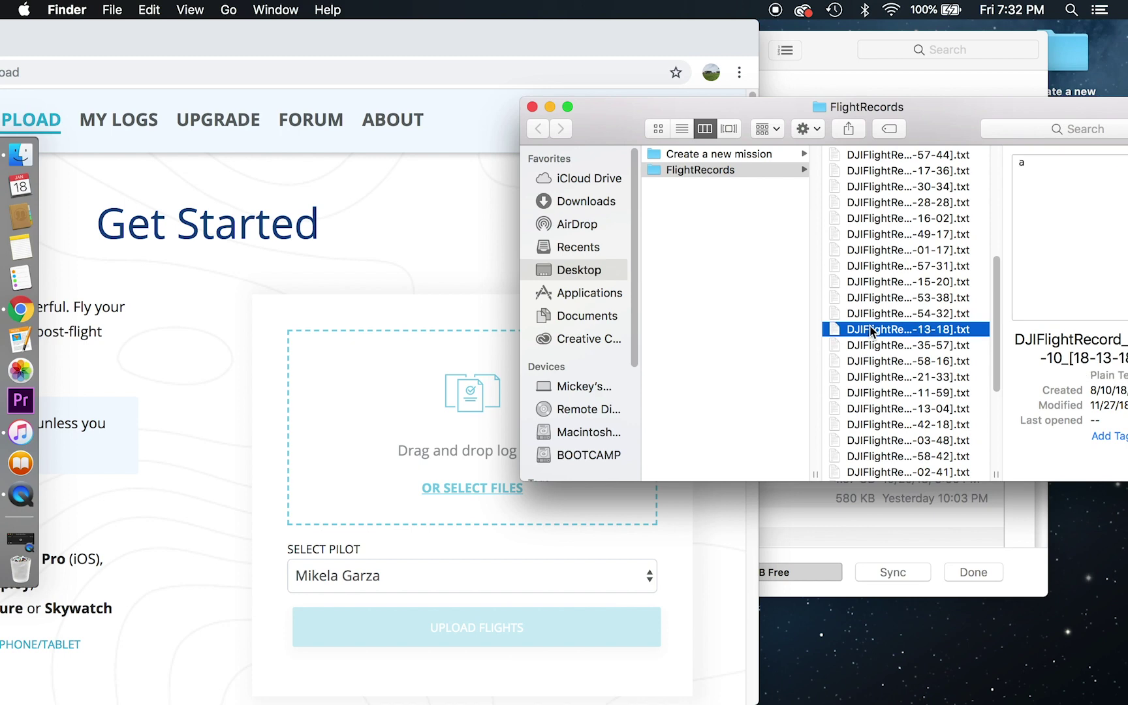
{"action": "left_click_drag", "start_coordinate": [824, 334], "coordinate": [421, 434]}
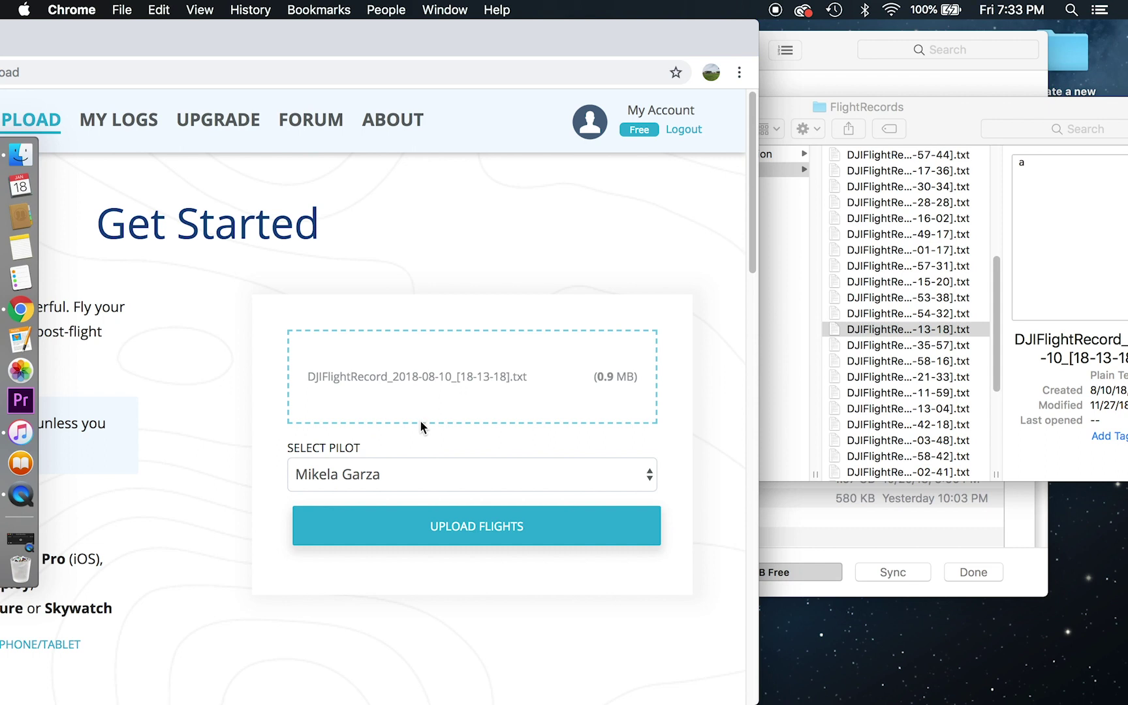
Keep the current pilot selected and upload the flight log.
{"action": "left_click", "coordinate": [394, 476]}
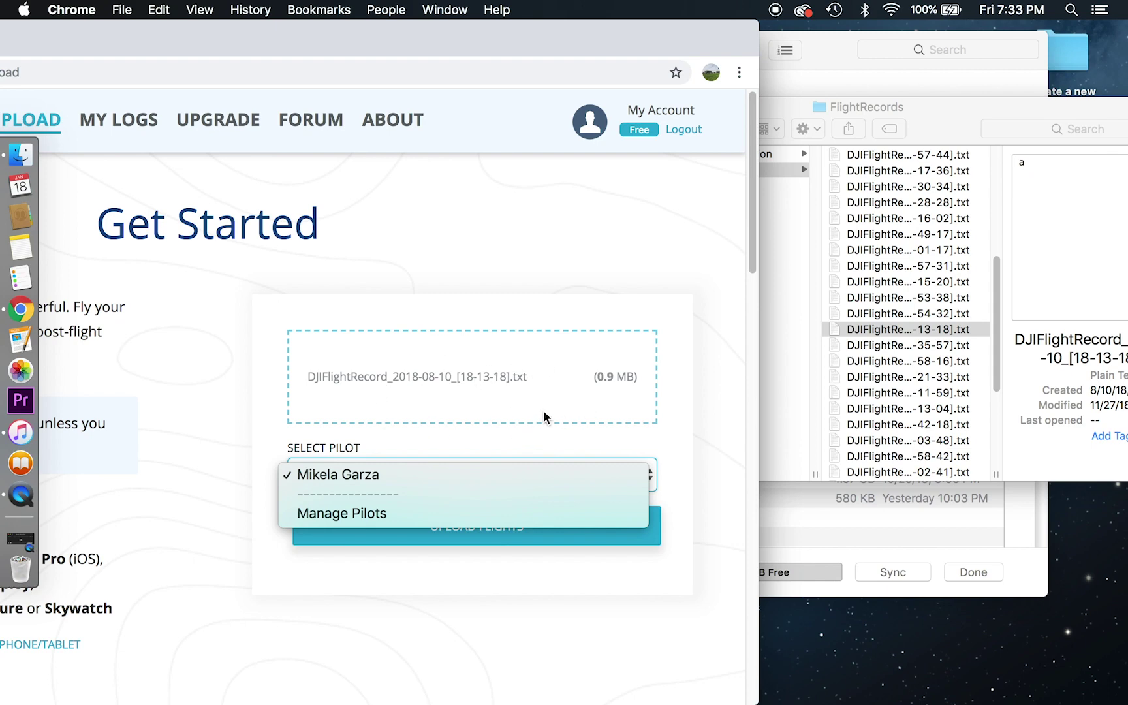
{"action": "left_click", "coordinate": [432, 469]}
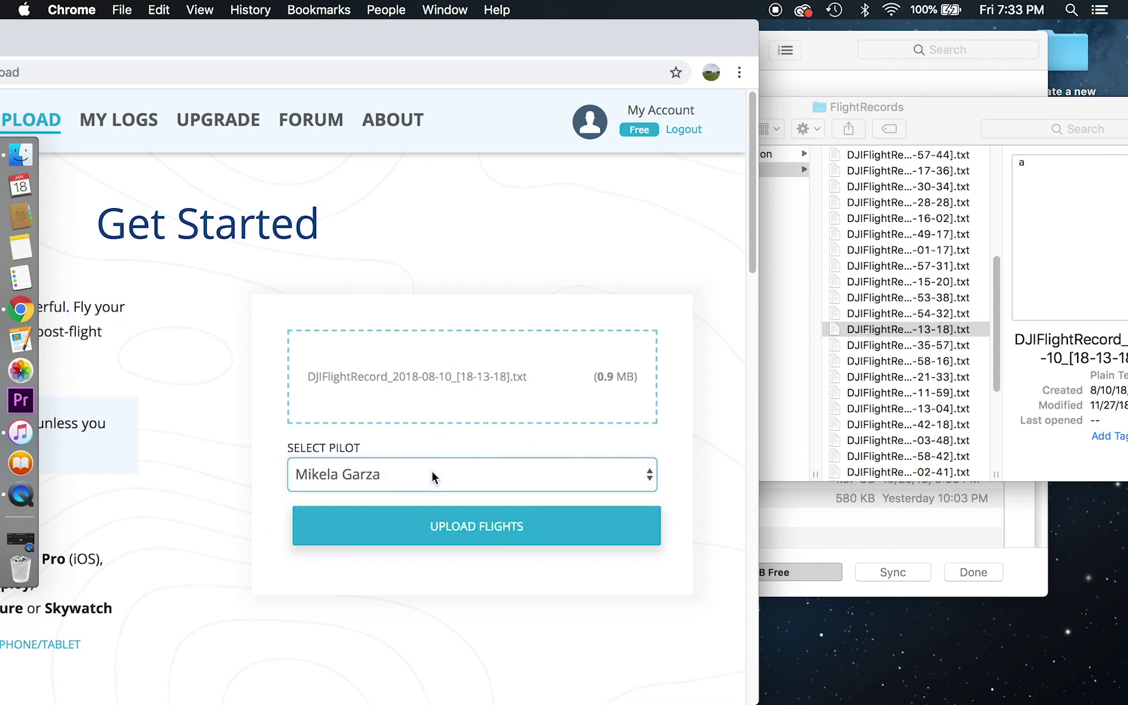
{"action": "left_click", "coordinate": [428, 537]}
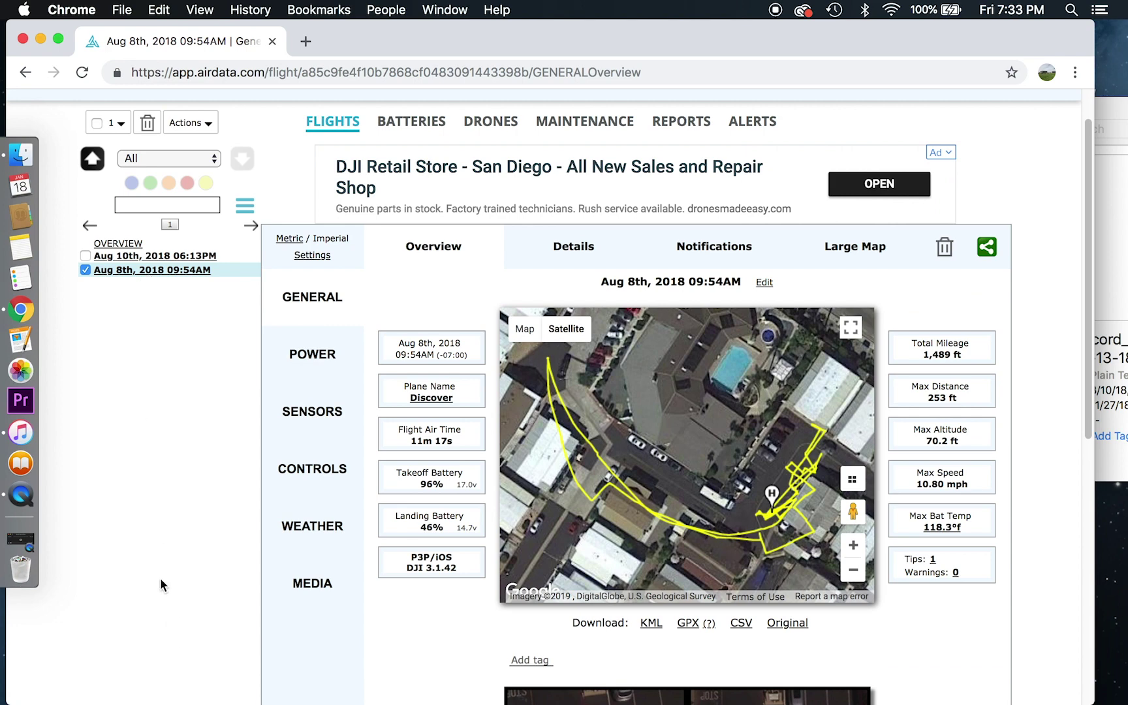
Scroll the Aug 8th flight overview to the satellite path and stats: 1,489 ft mileage, 70.2 ft max altitude.
{"action": "scroll", "coordinate": [781, 209], "scroll_direction": "down", "scroll_amount": 2}
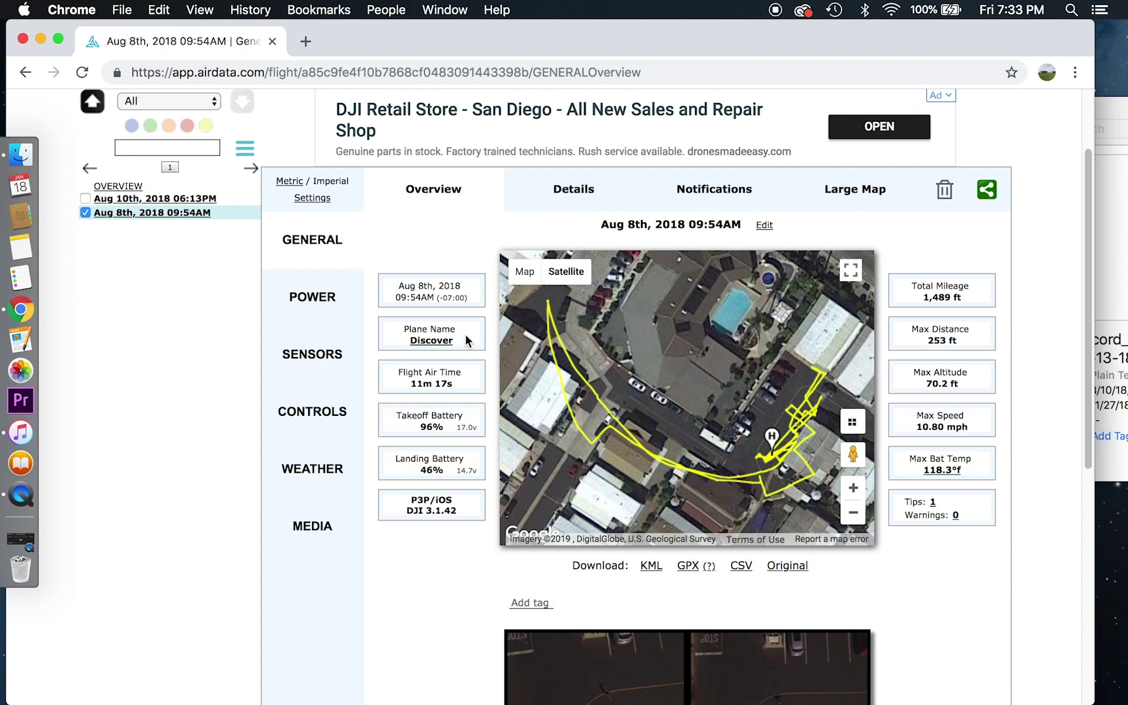
{"action": "scroll", "coordinate": [464, 334], "scroll_direction": "down", "scroll_amount": 1}
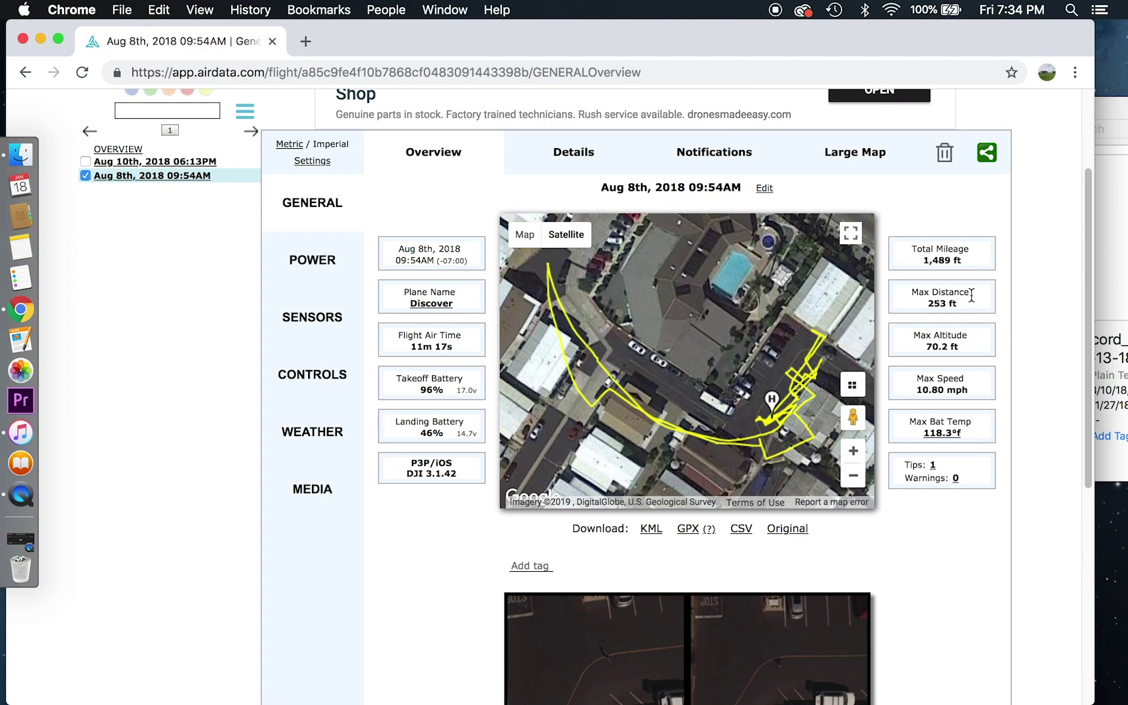
Switch to Details, then Notifications, showing battery markers from 90% to 50% along the path.
{"action": "left_click", "coordinate": [585, 157]}
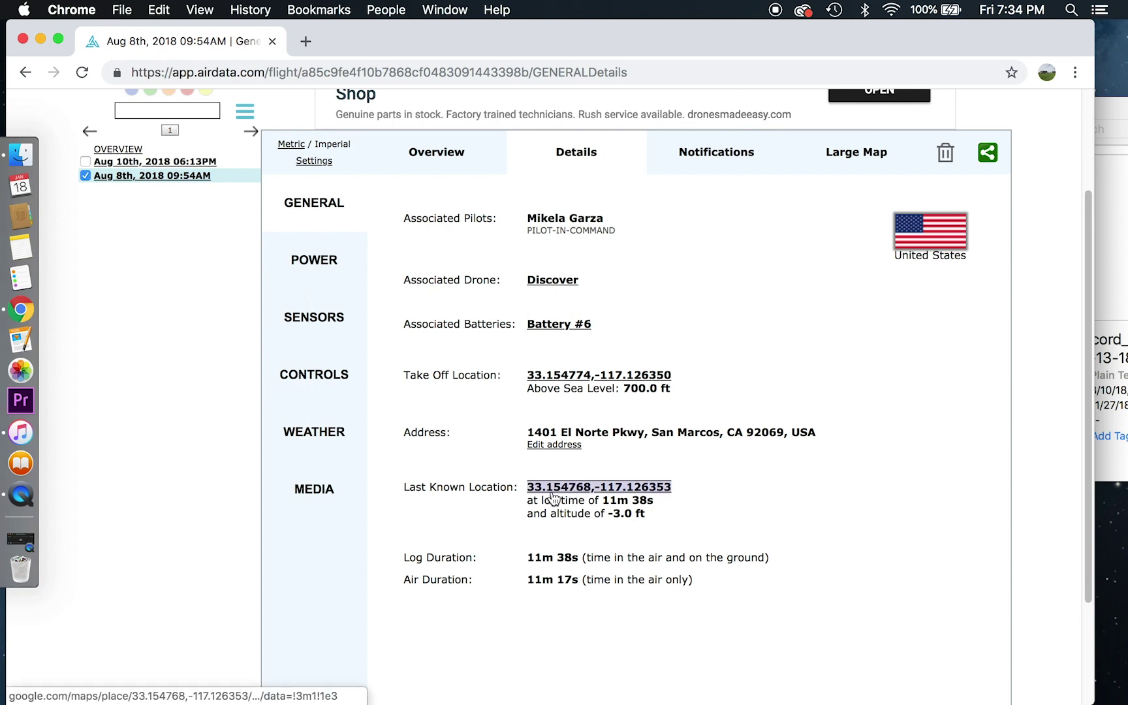
{"action": "left_click", "coordinate": [734, 152]}
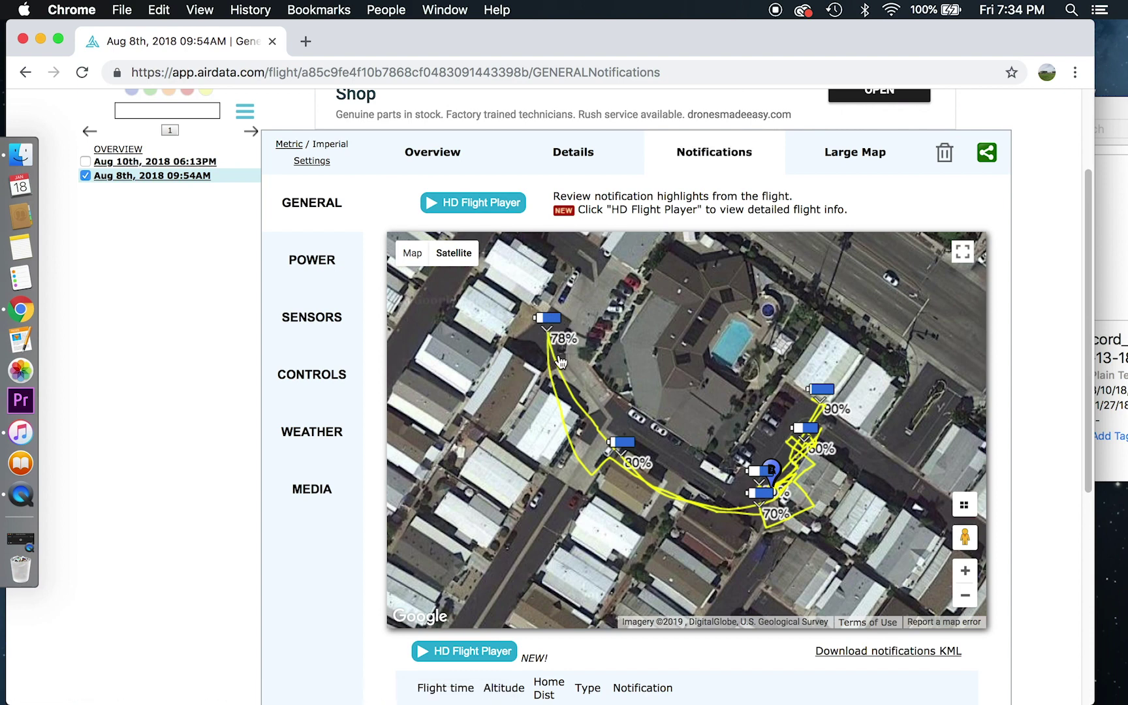
Open the Aug 8th flight's Large Map to view its yellow path and battery markers, zooming out and back in.
{"action": "left_click", "coordinate": [877, 159]}
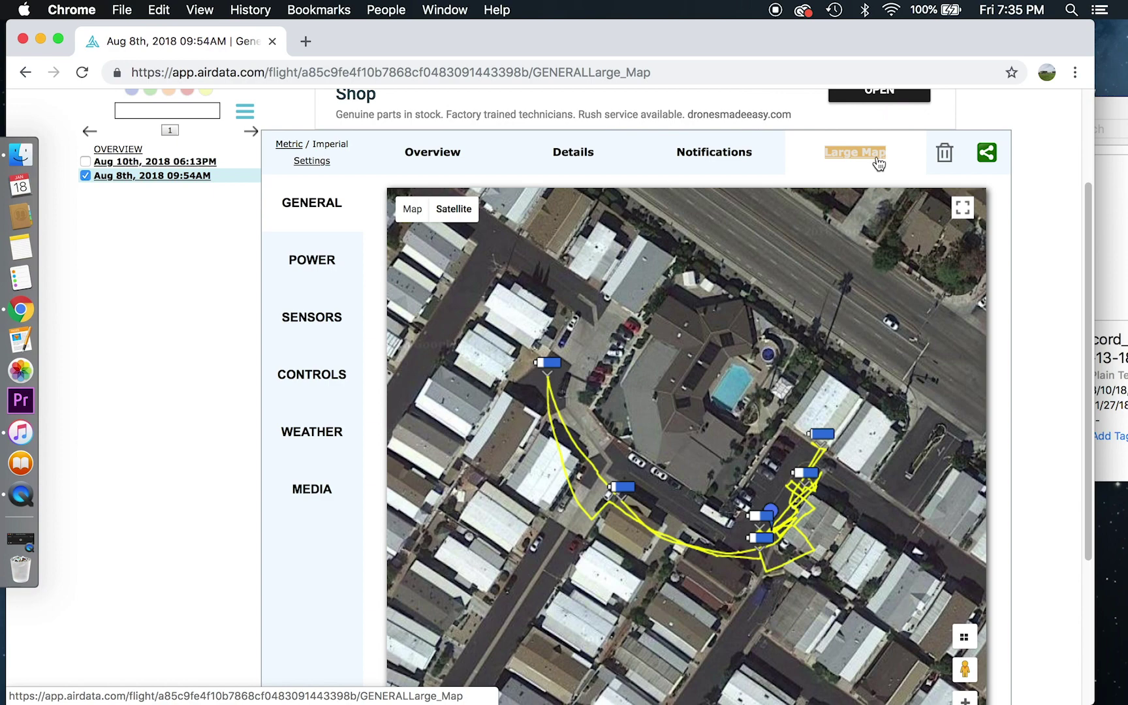
{"action": "scroll", "coordinate": [849, 345], "scroll_direction": "down", "scroll_amount": 3}
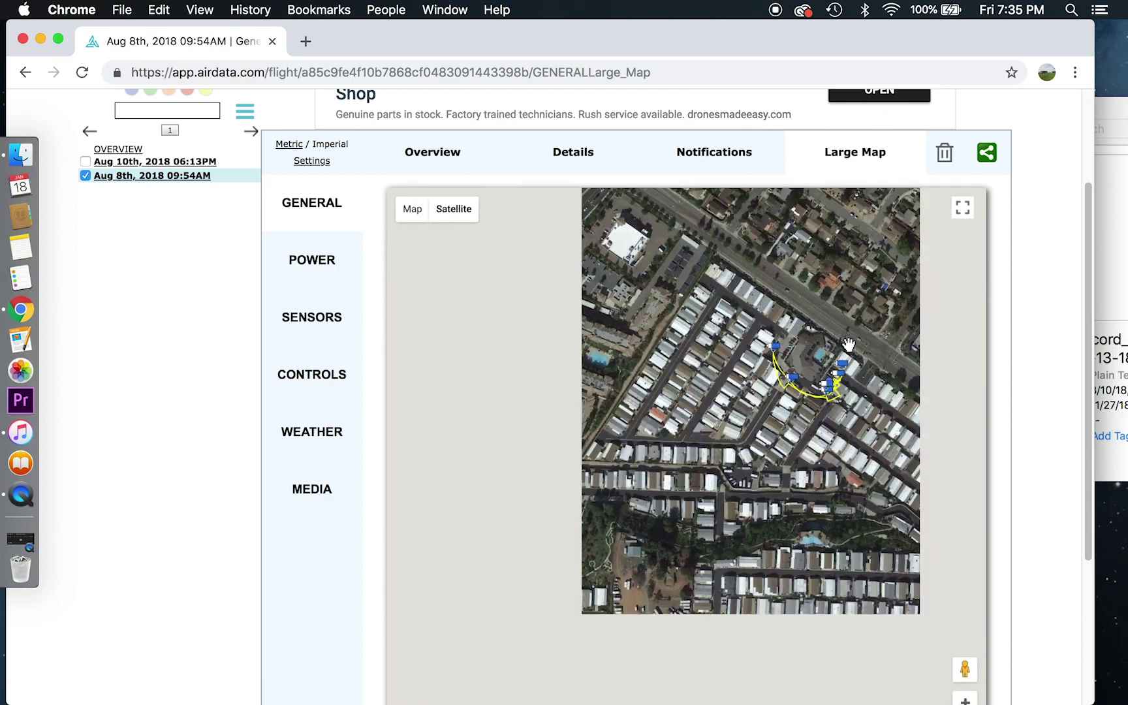
{"action": "scroll", "coordinate": [848, 344], "scroll_direction": "up", "scroll_amount": 2}
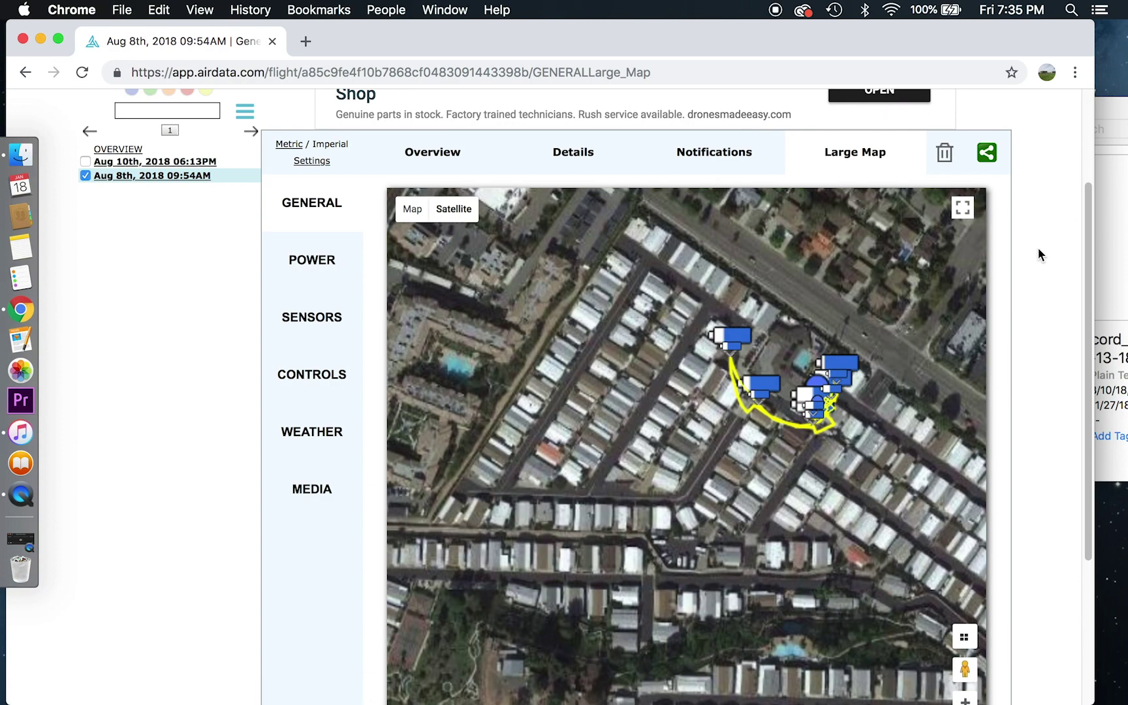
{"action": "key", "text": "super+r"}
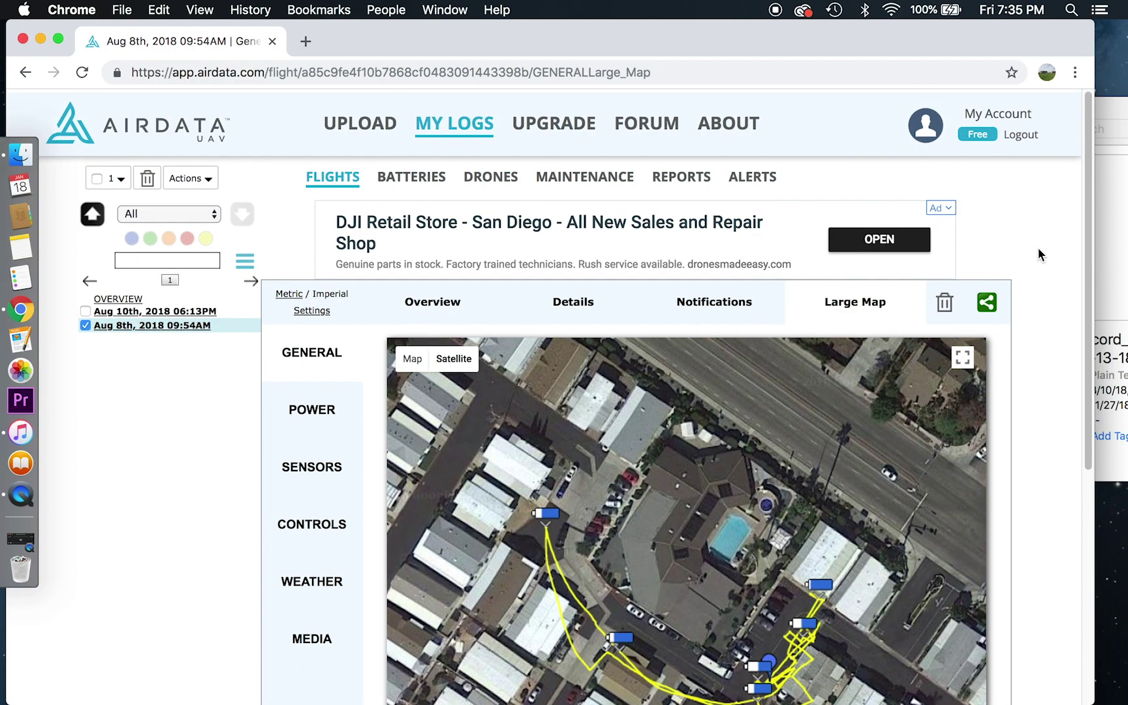